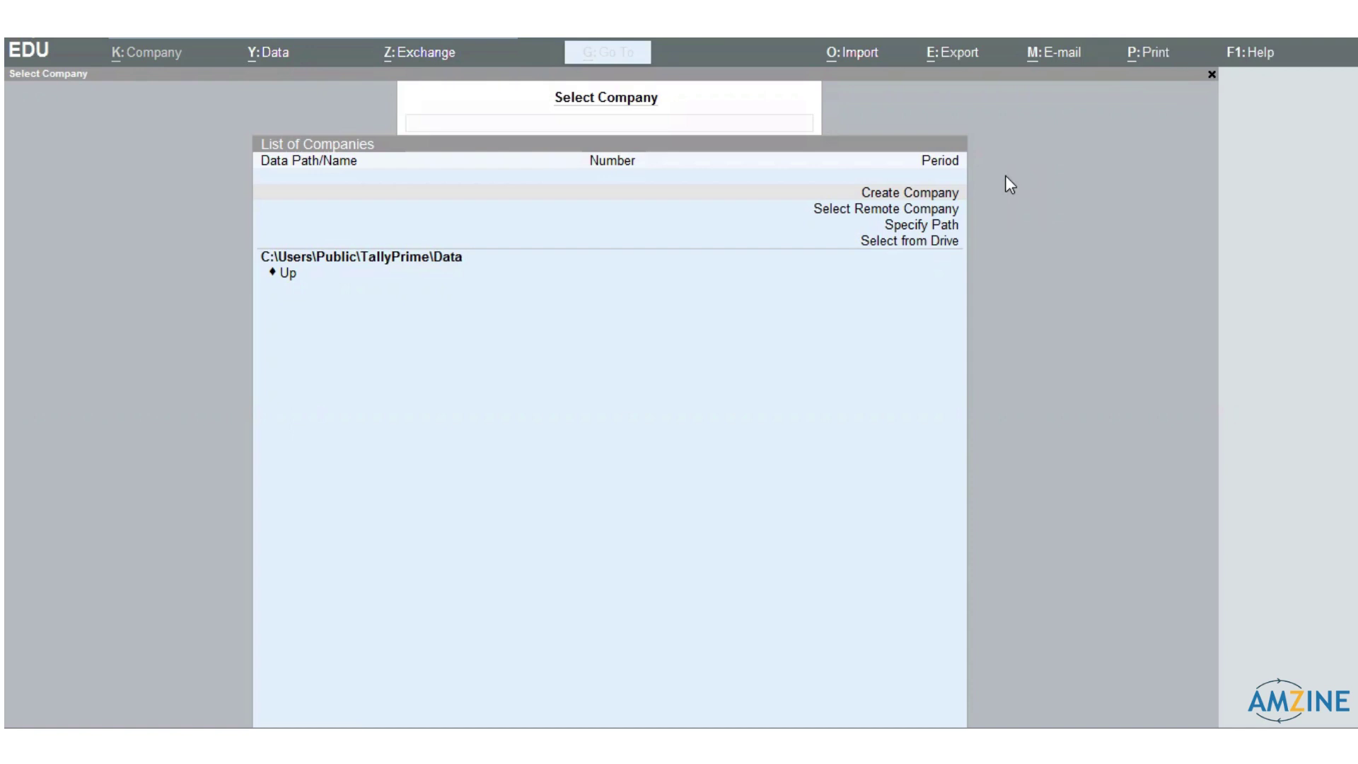
Create company 'World Techologies', keep the same mailing name, and start the address 'Avtar Nagar, Jalandhar'
click(893, 193)
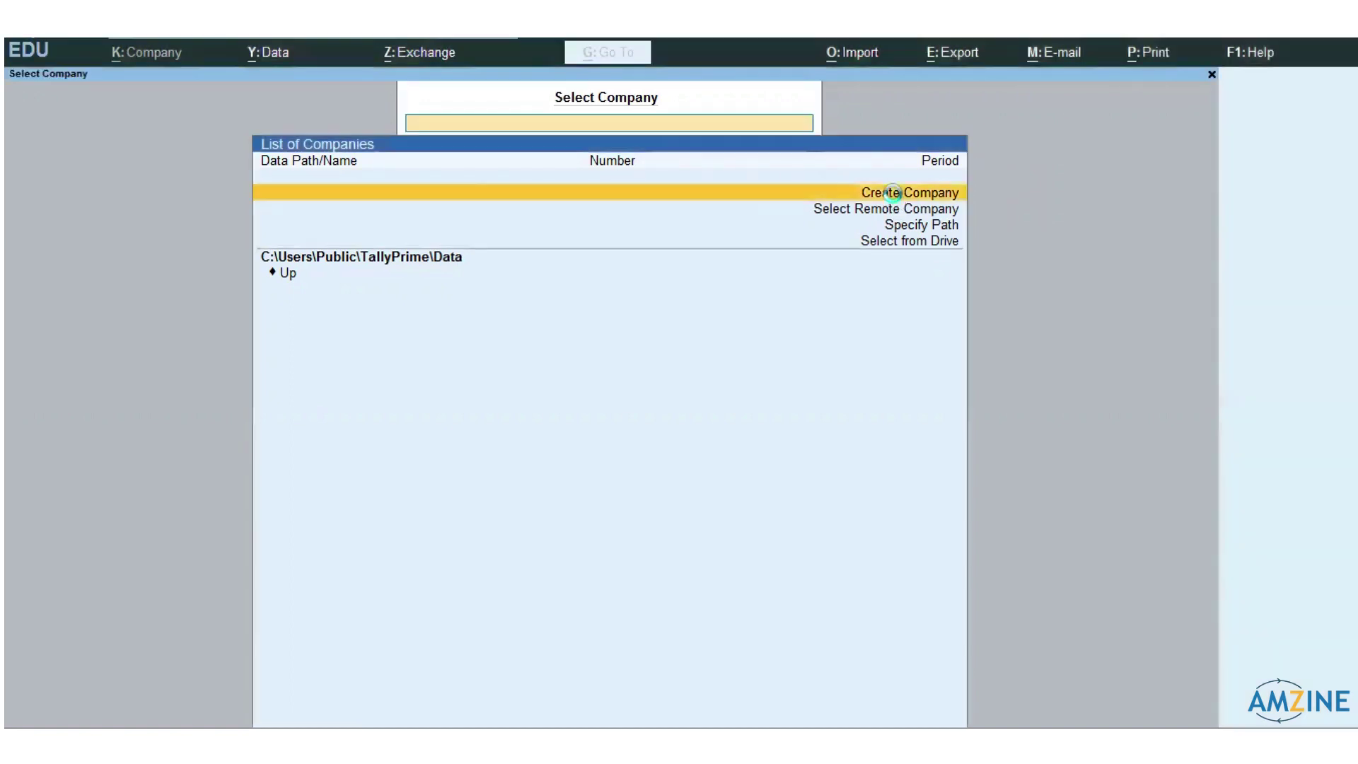
click(891, 192)
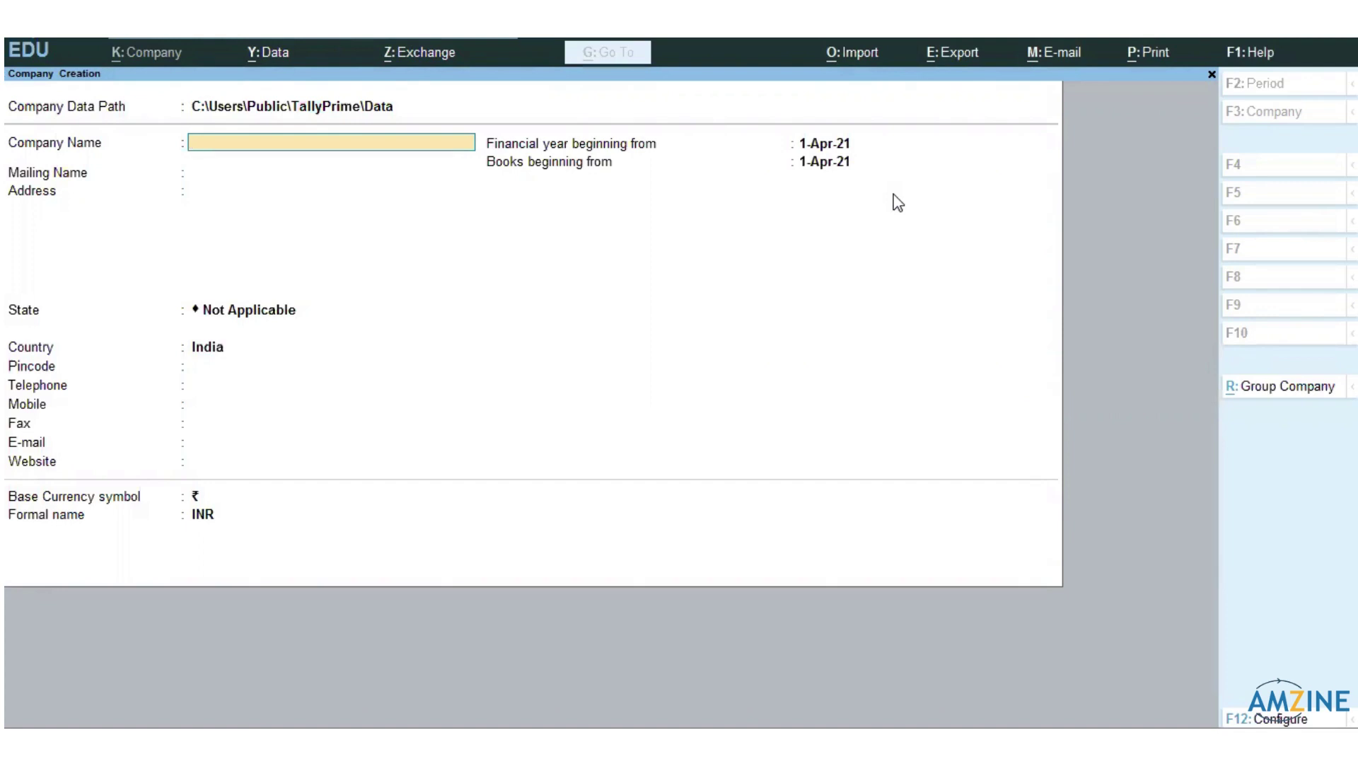
text(W)
text(orld )
text(Tec)
text(hologies)
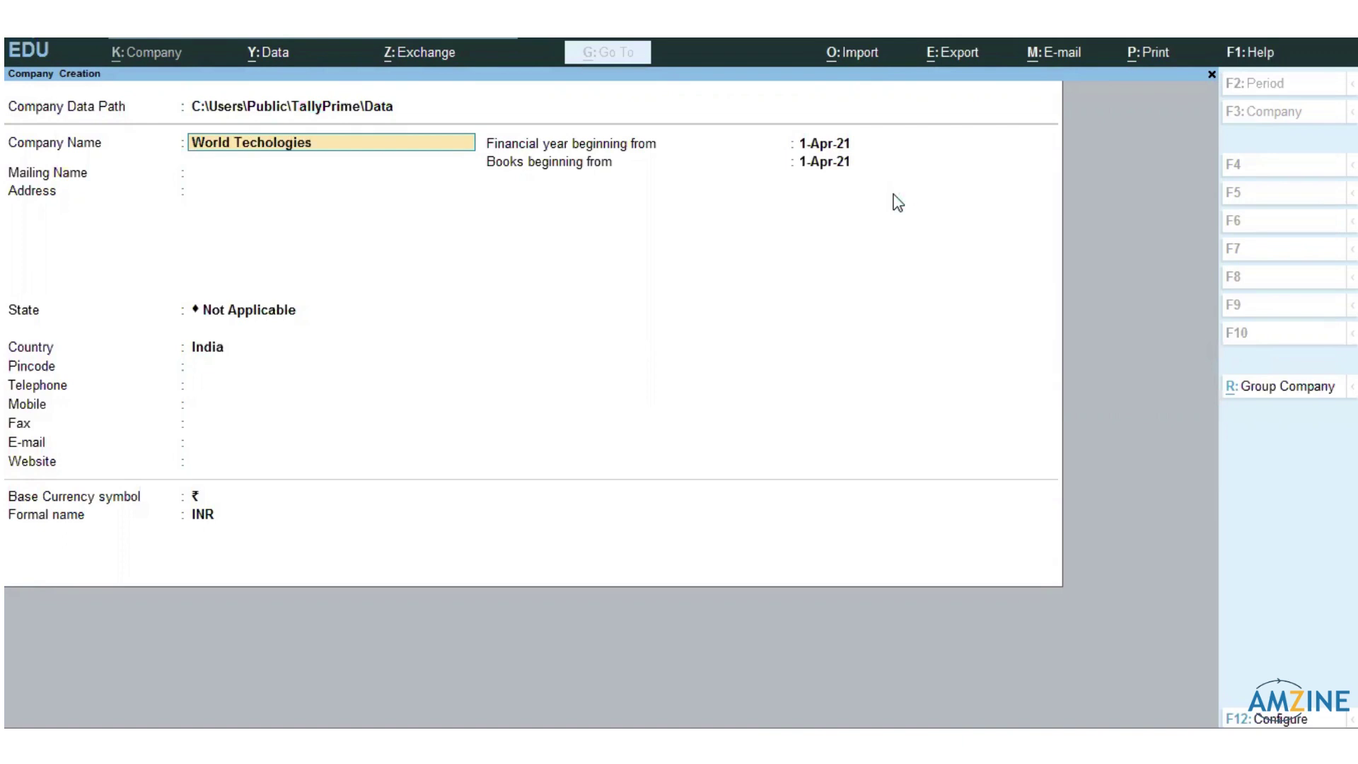
key(Return)
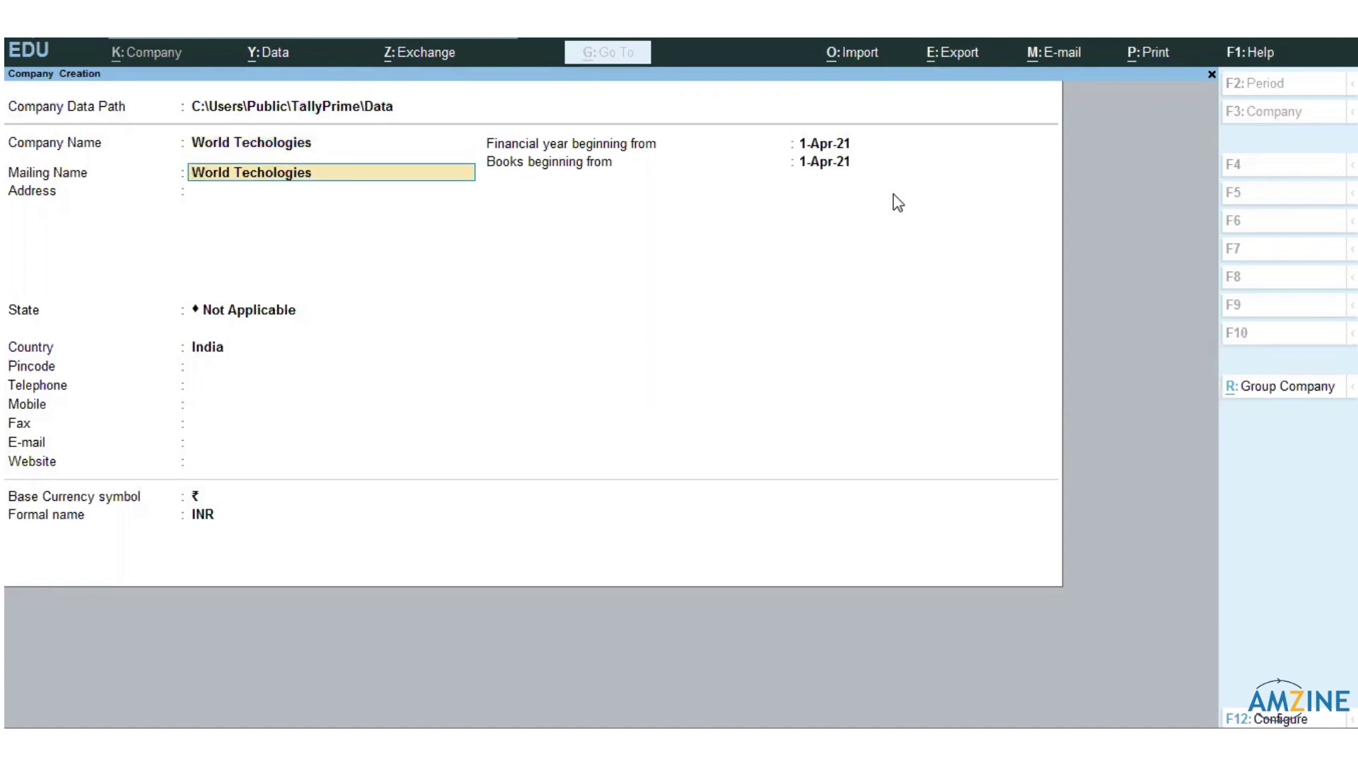
key(Return)
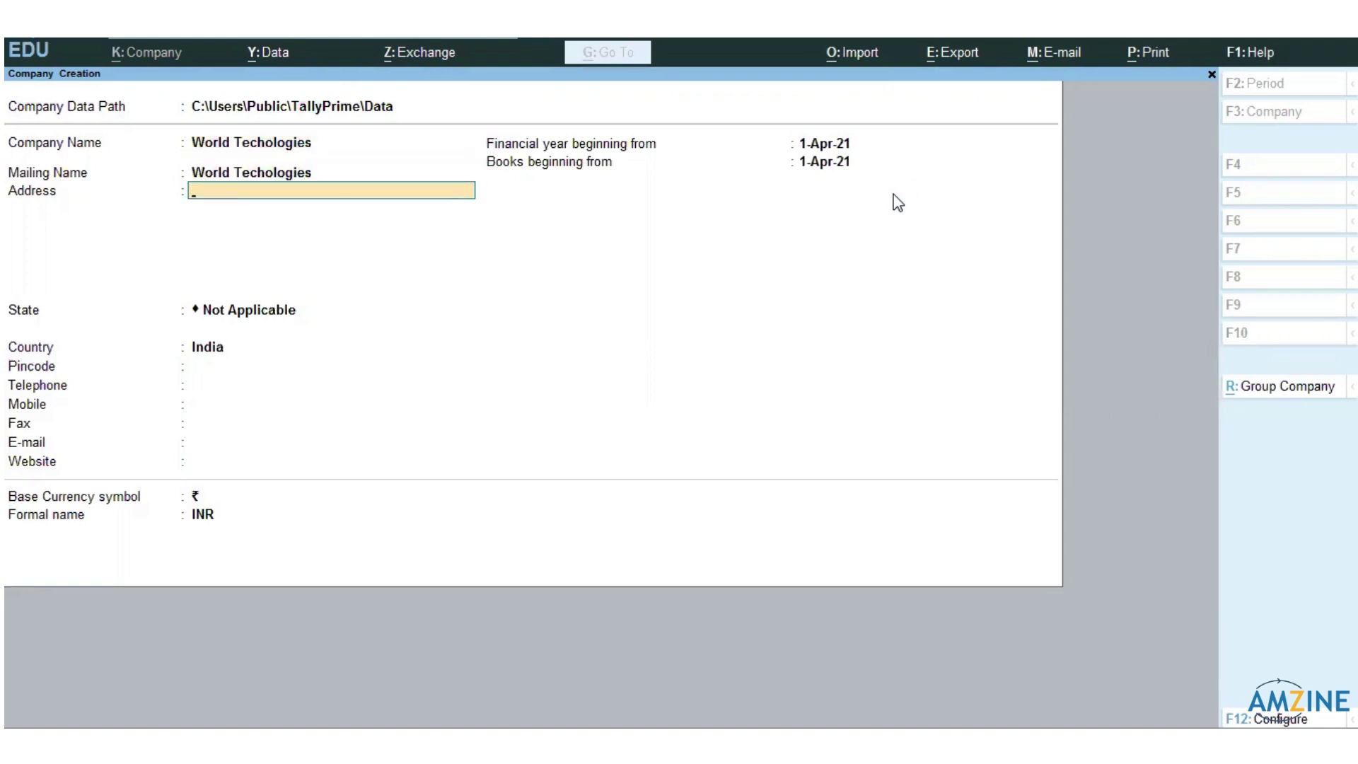
text(Avtar)
text( Nag)
text(ar, )
text(Jalandhar)
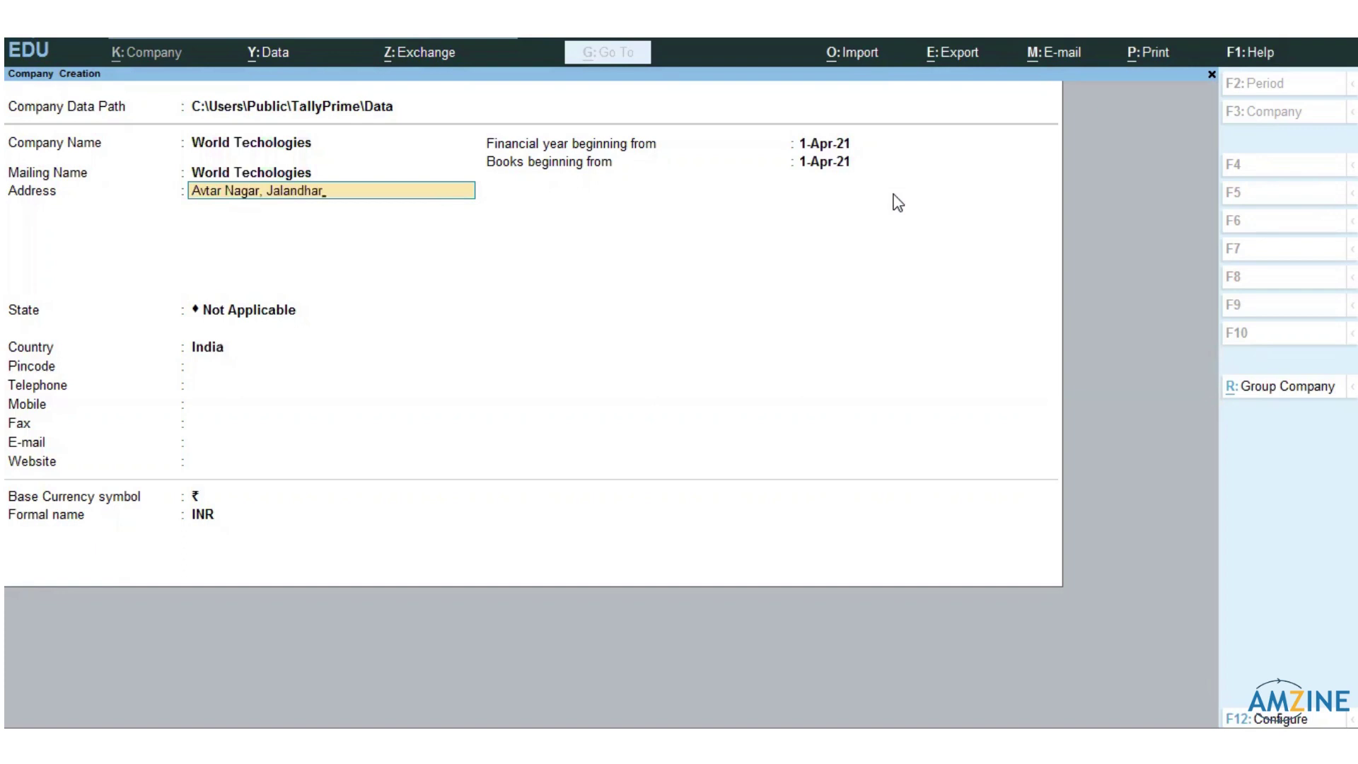
Finish the address and set the company's state to Punjab
key(Return)
key(Return)
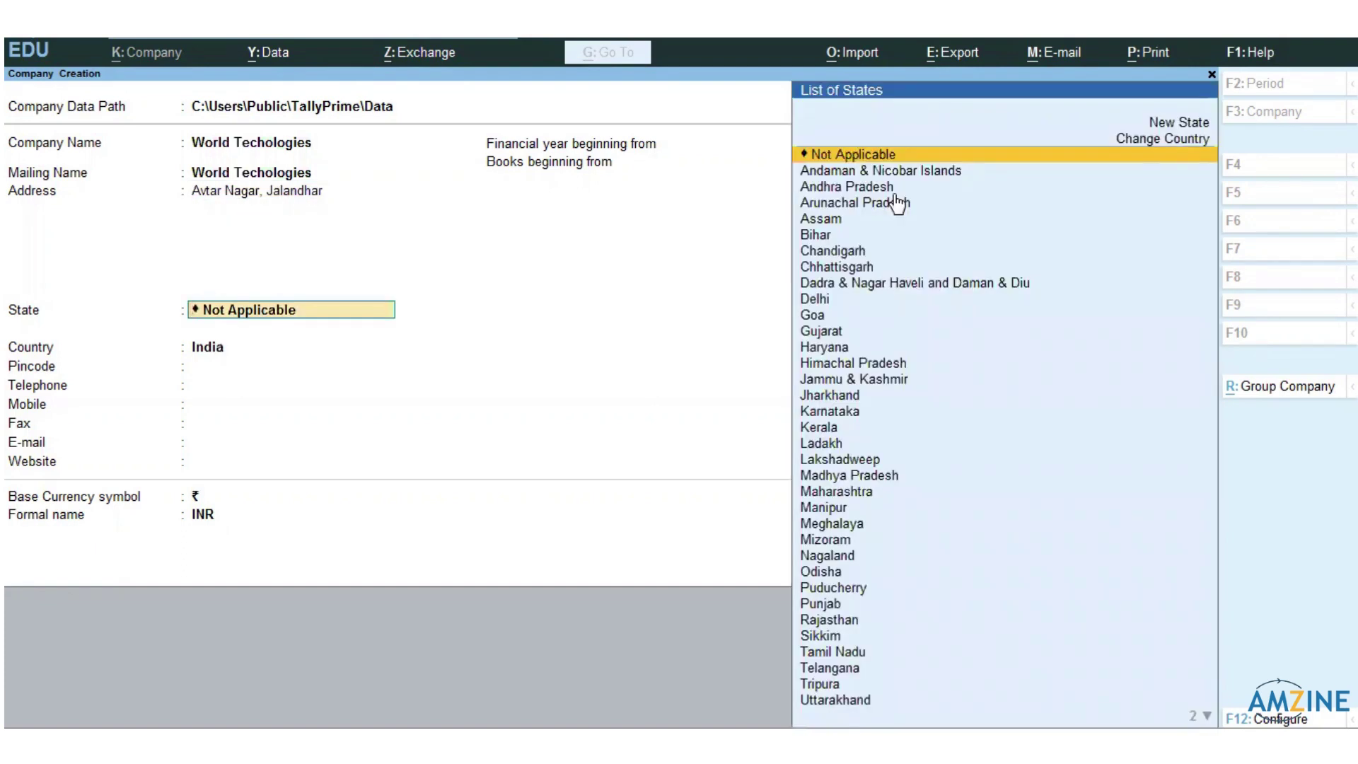
text(P)
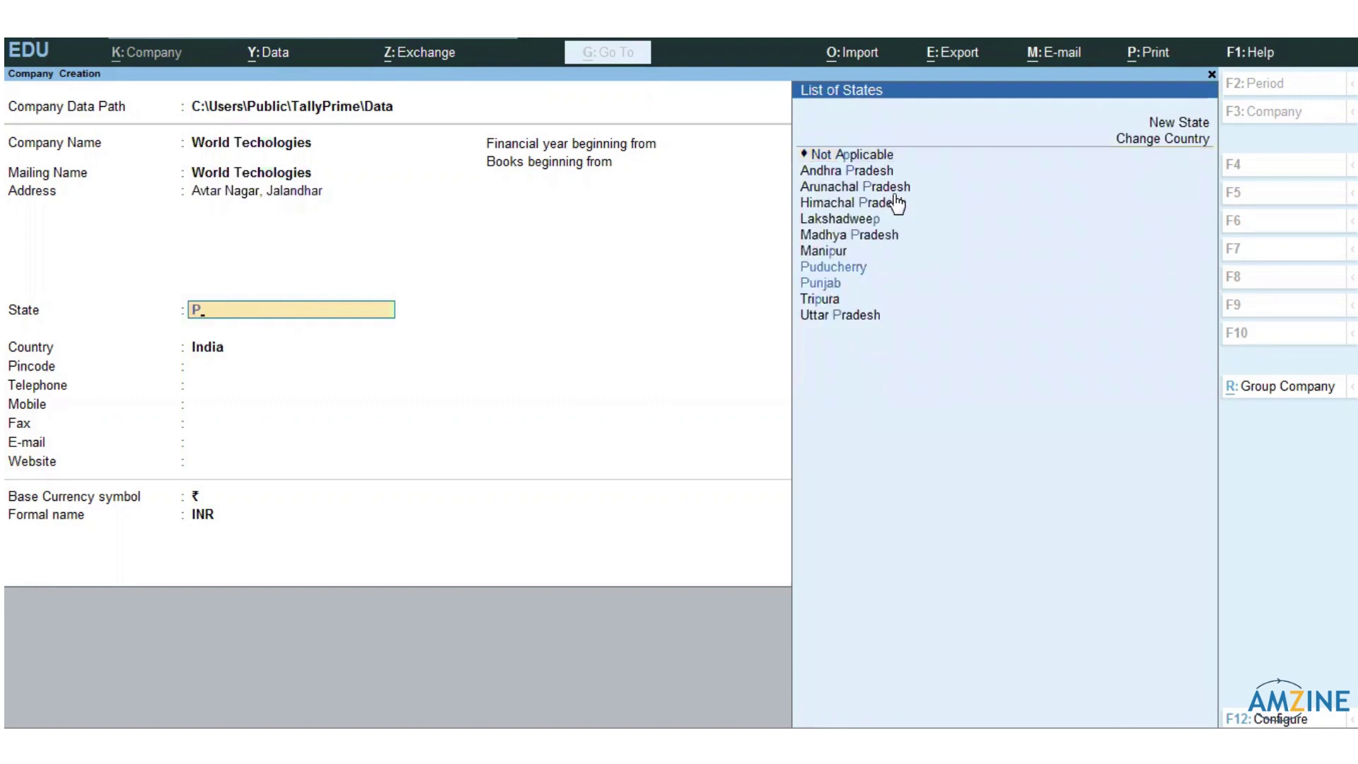
key(Down)
key(Down)
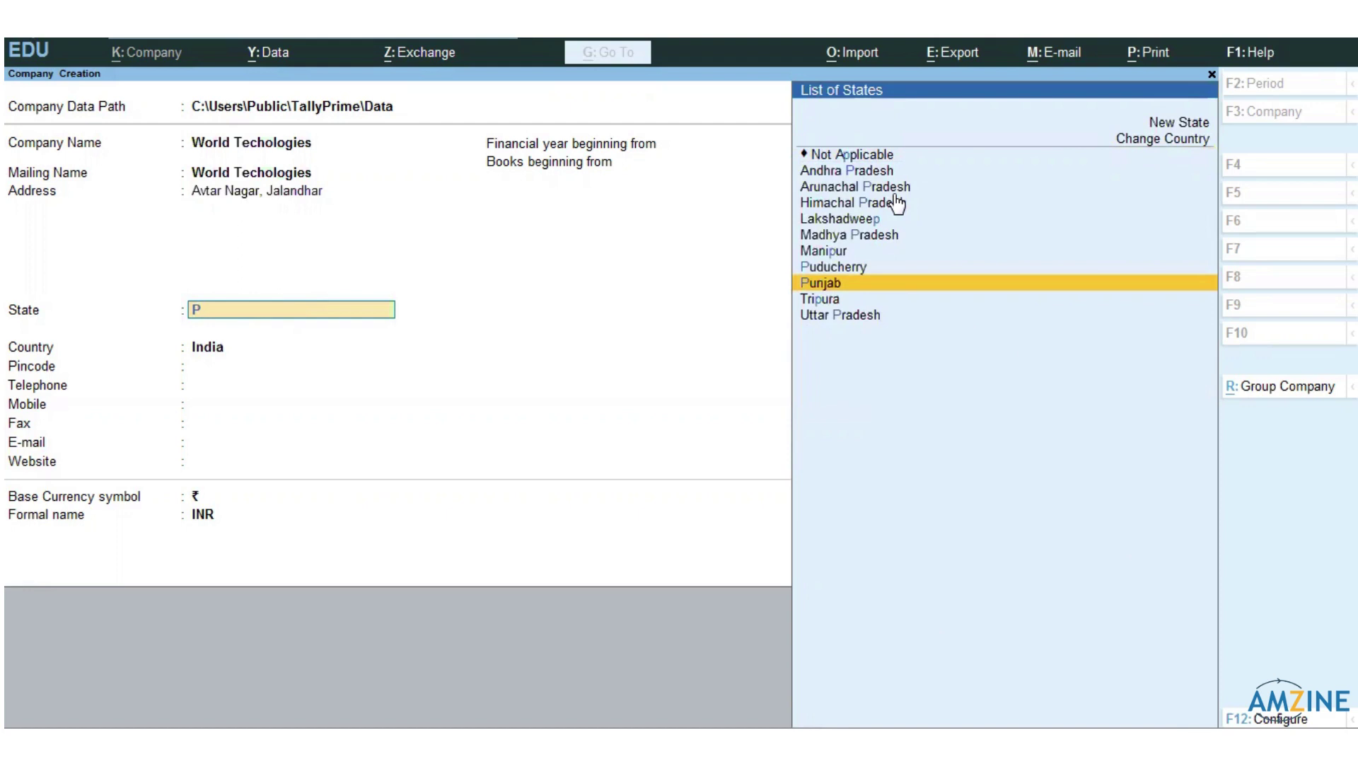
key(Return)
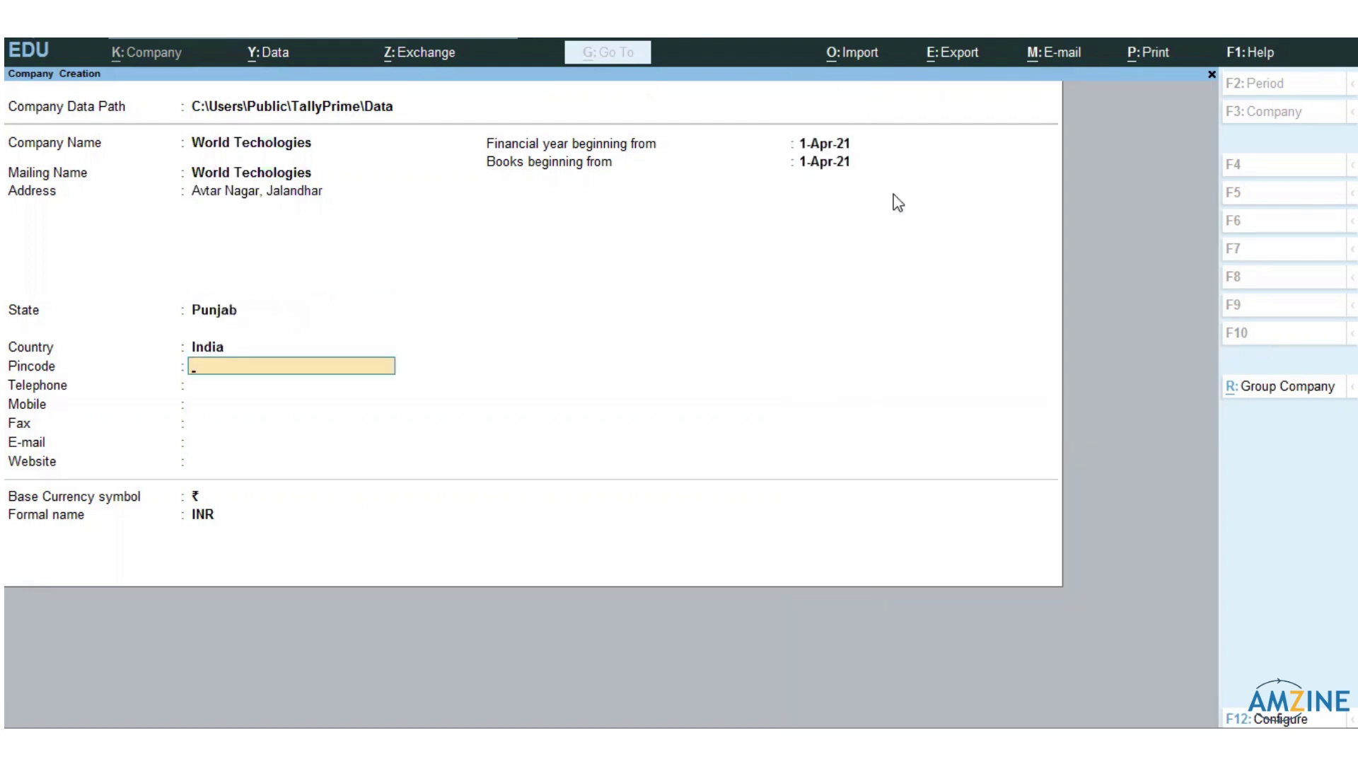
text(1)
text(440022)
key(Return)
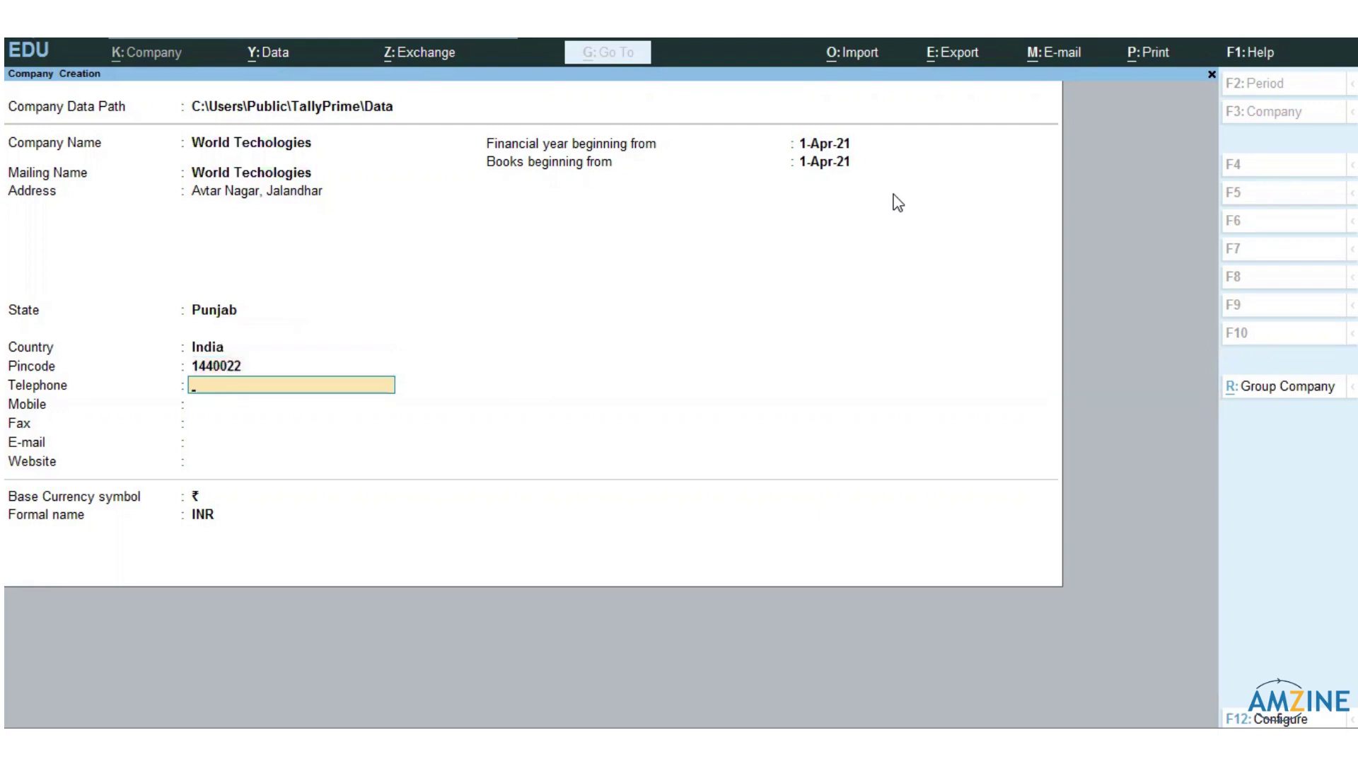
key(Return)
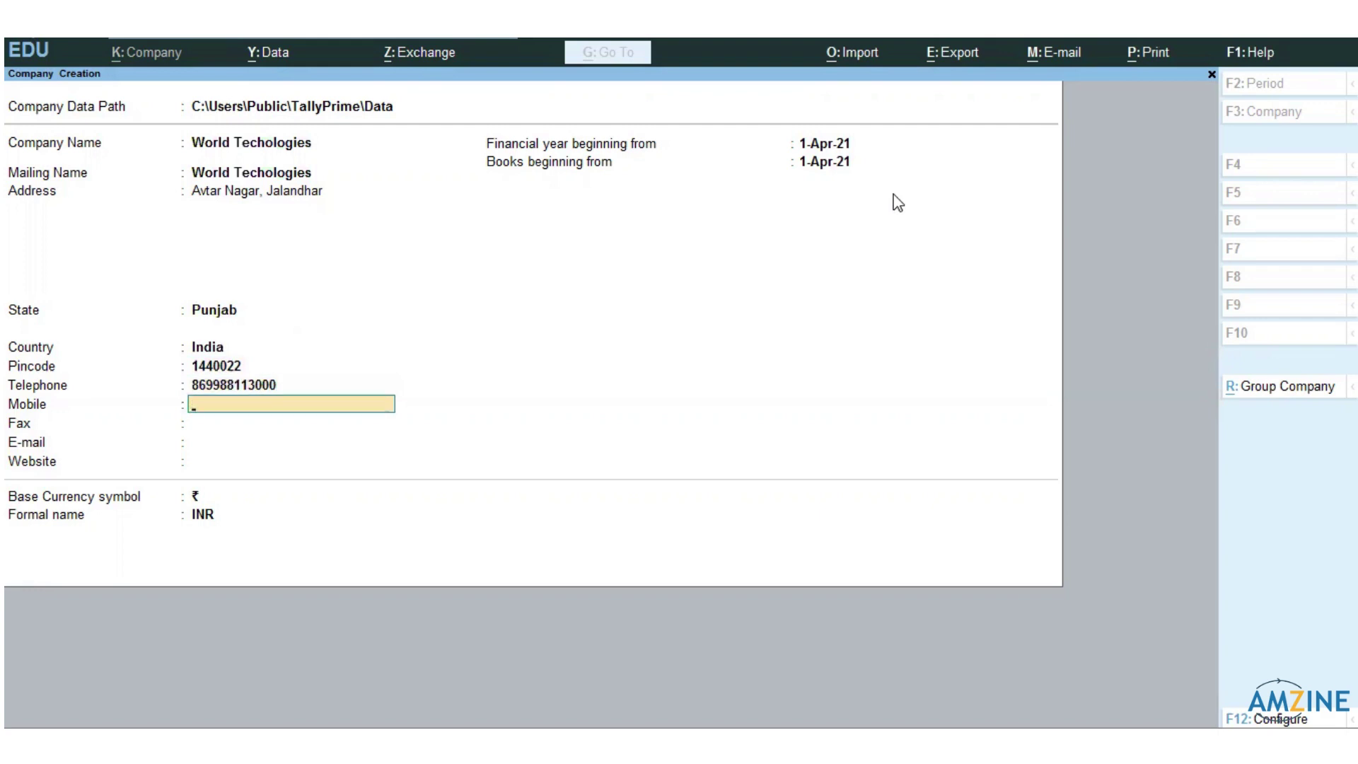
key(Return)
key(Return)
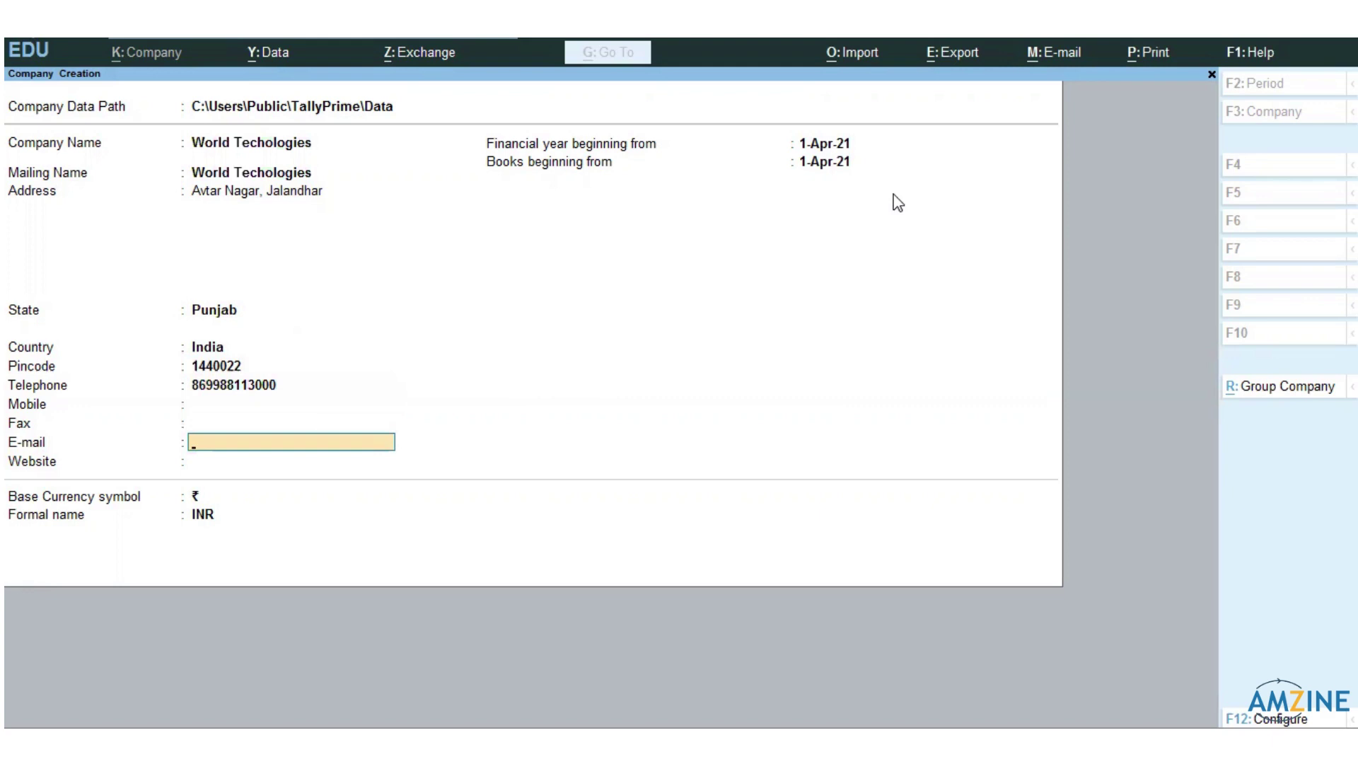
key(Return)
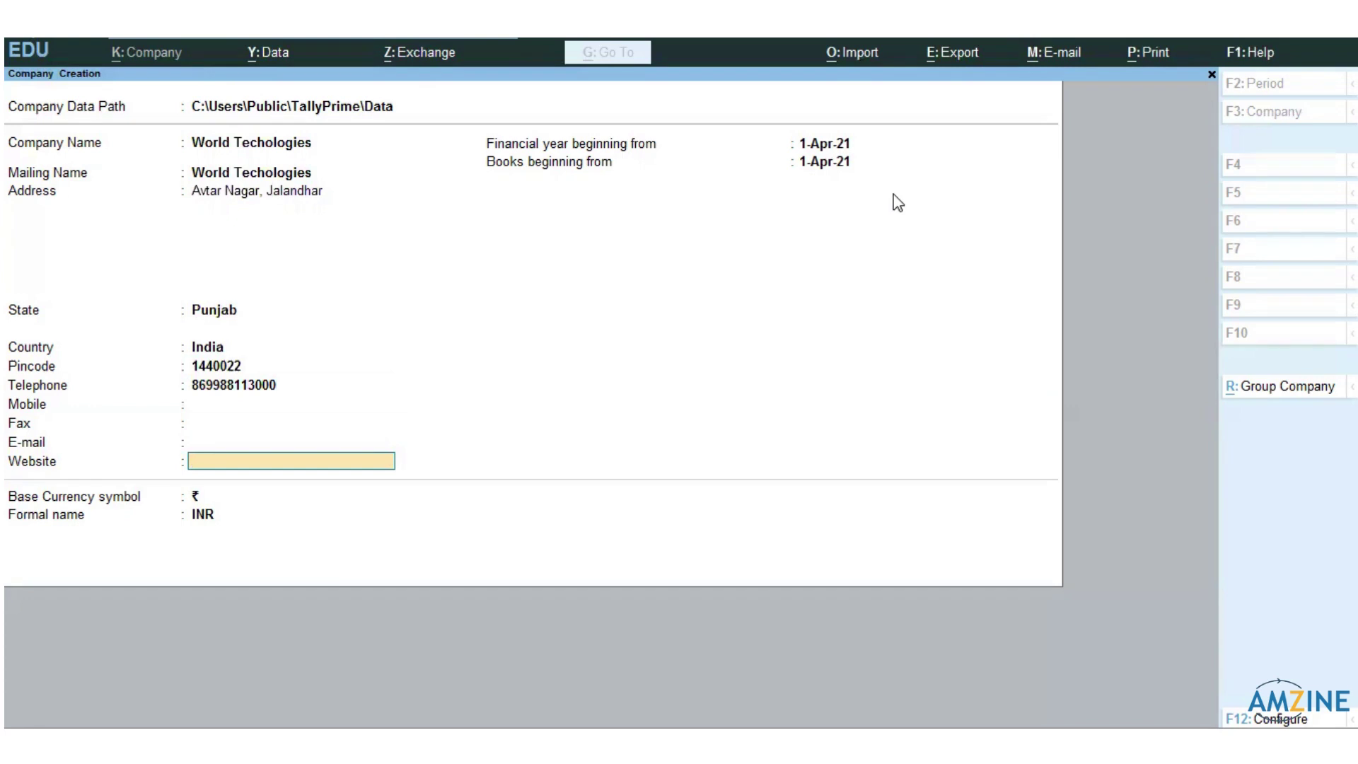
key(Return)
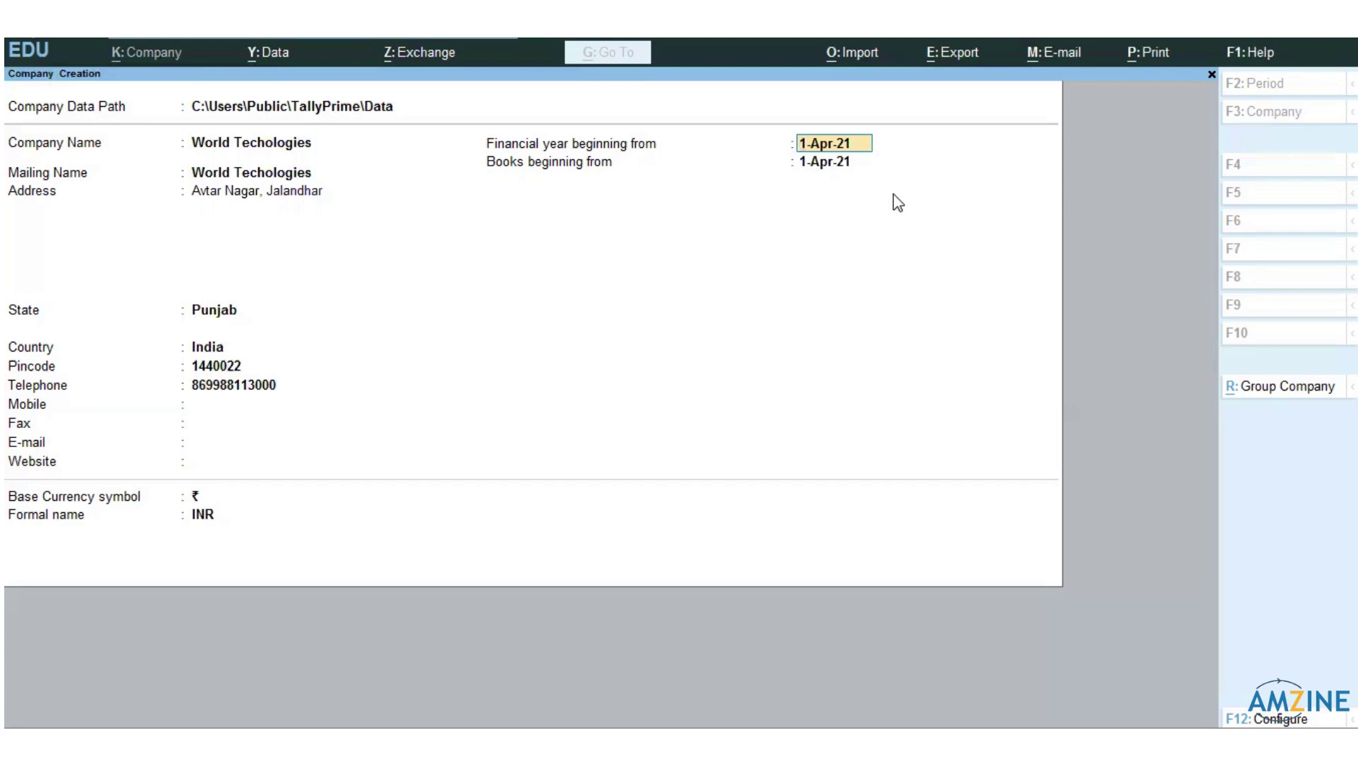
Keep the 1-Apr-21 financial year and books dates and the rupee currency, then save the company
key(Return)
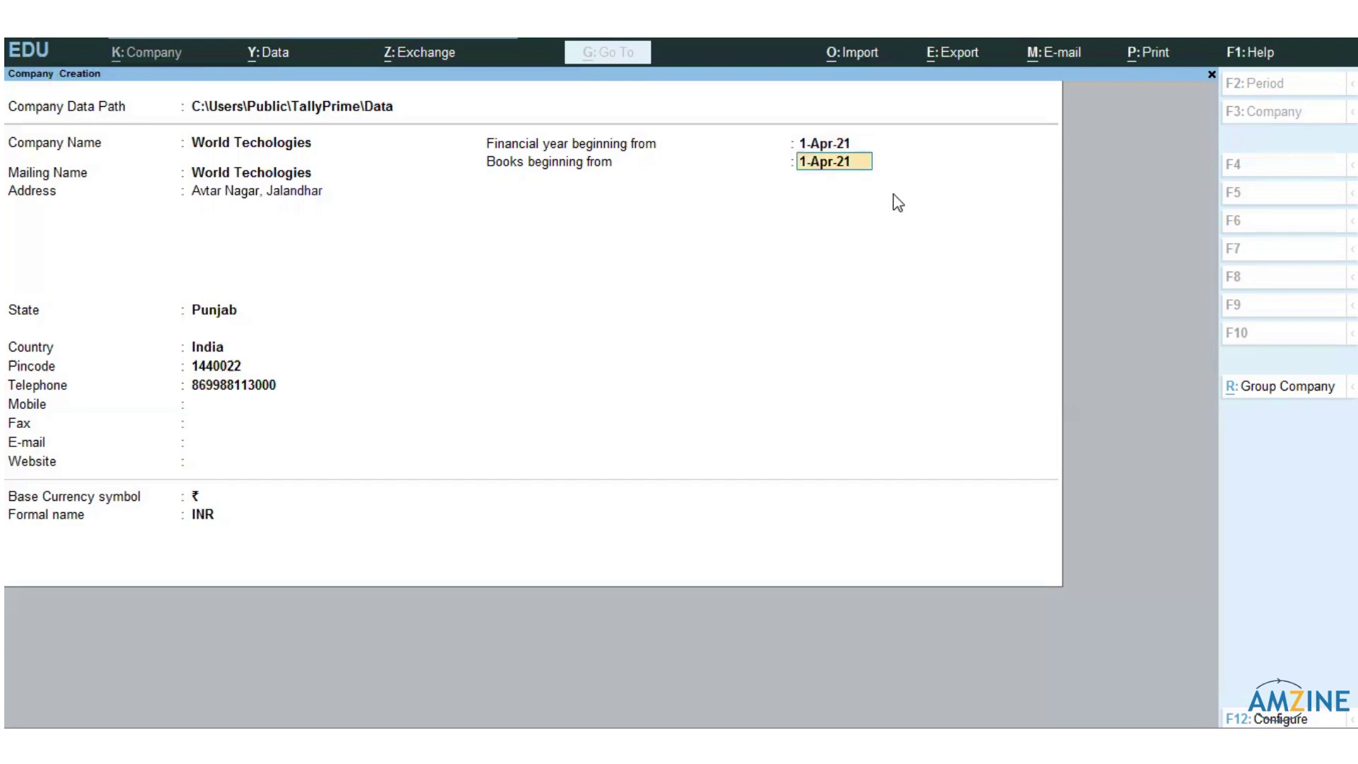
key(Return)
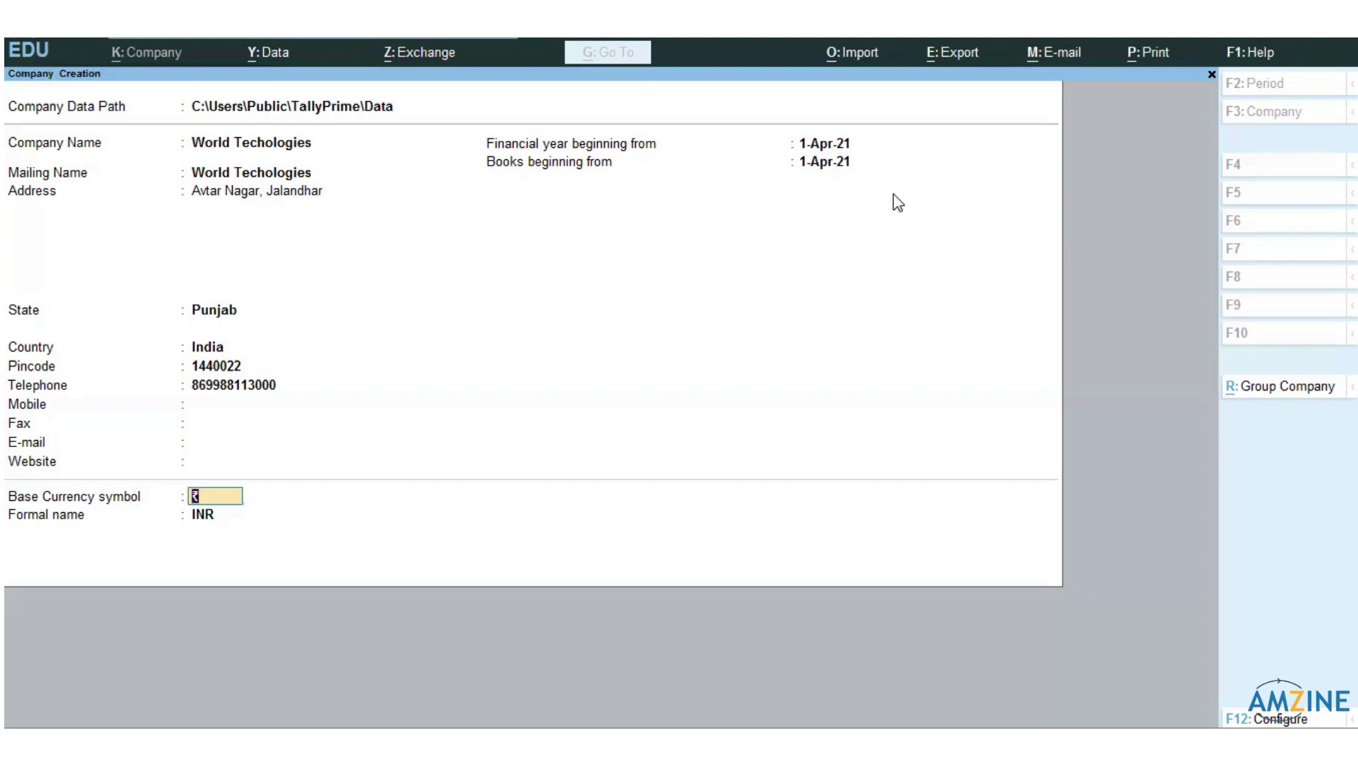
key(Return)
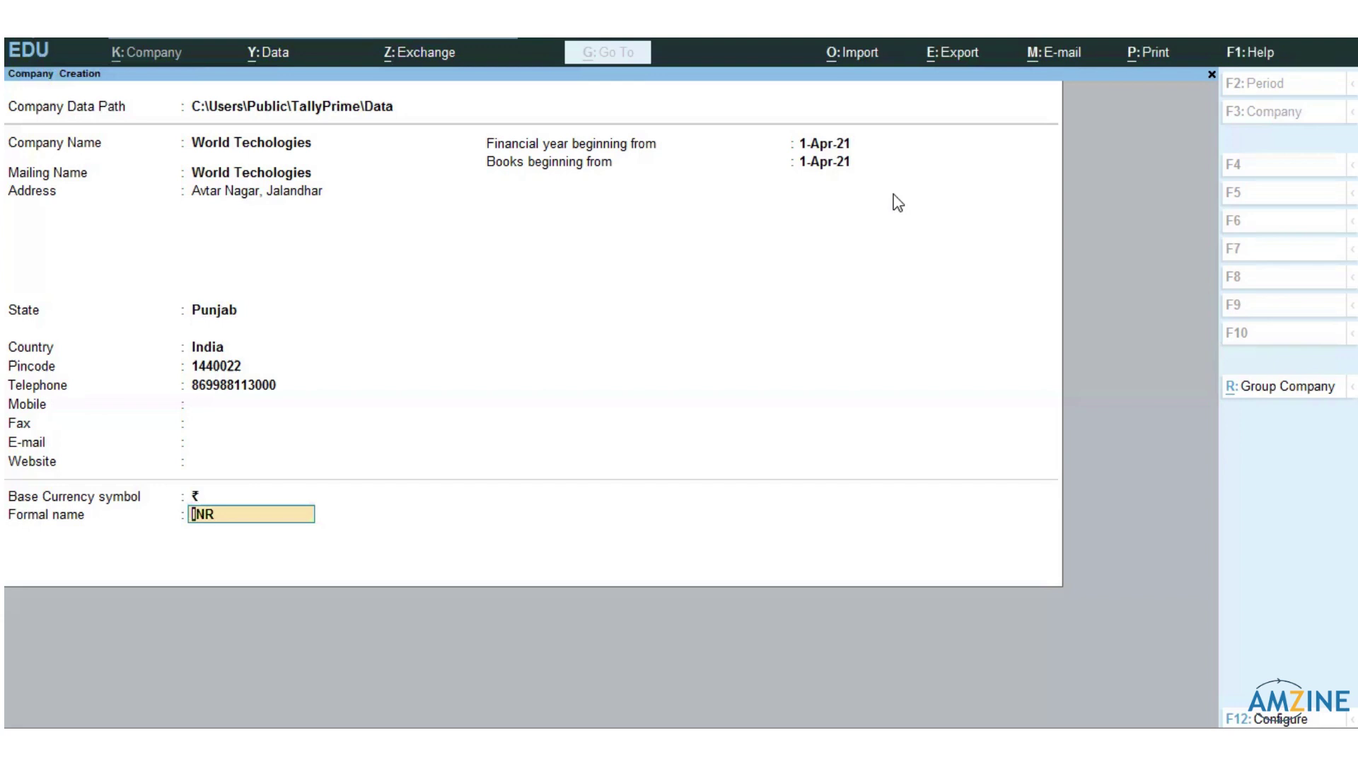
key(Return)
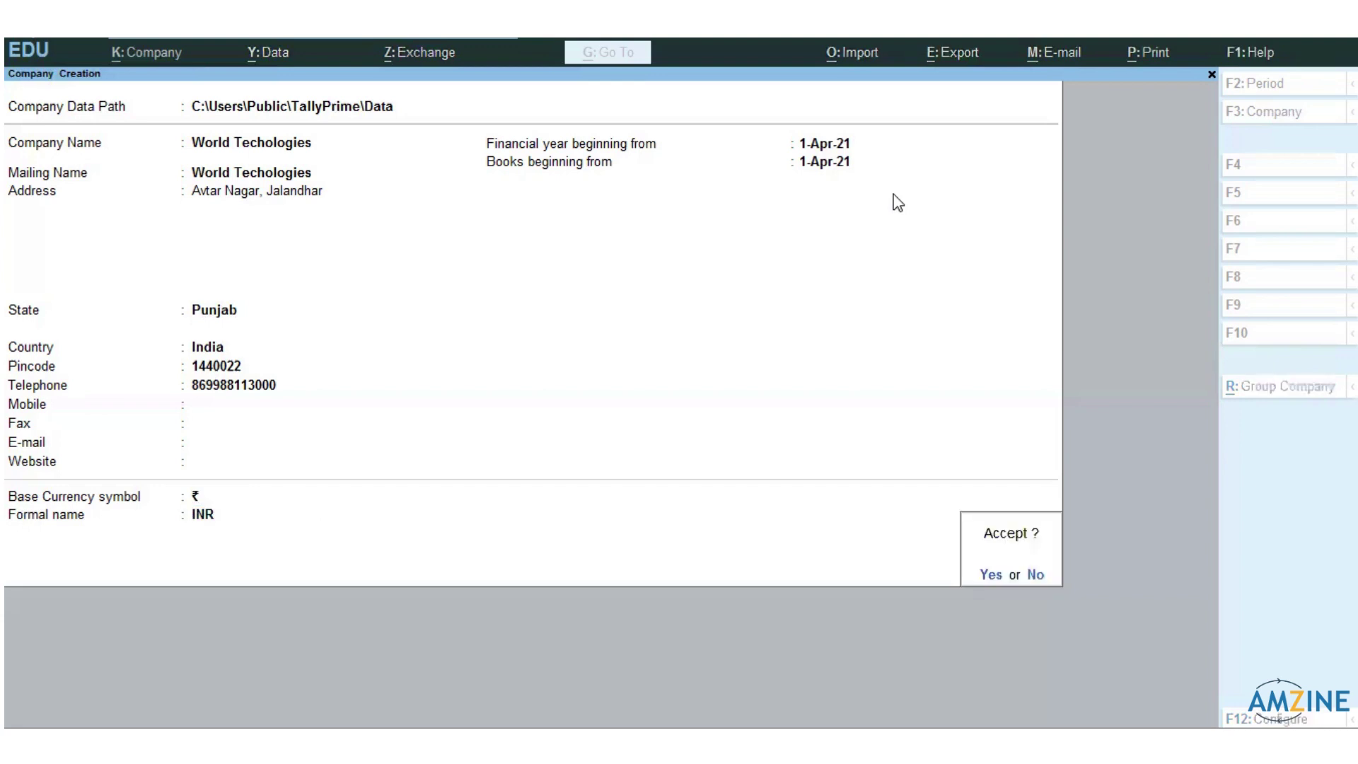
key(Return)
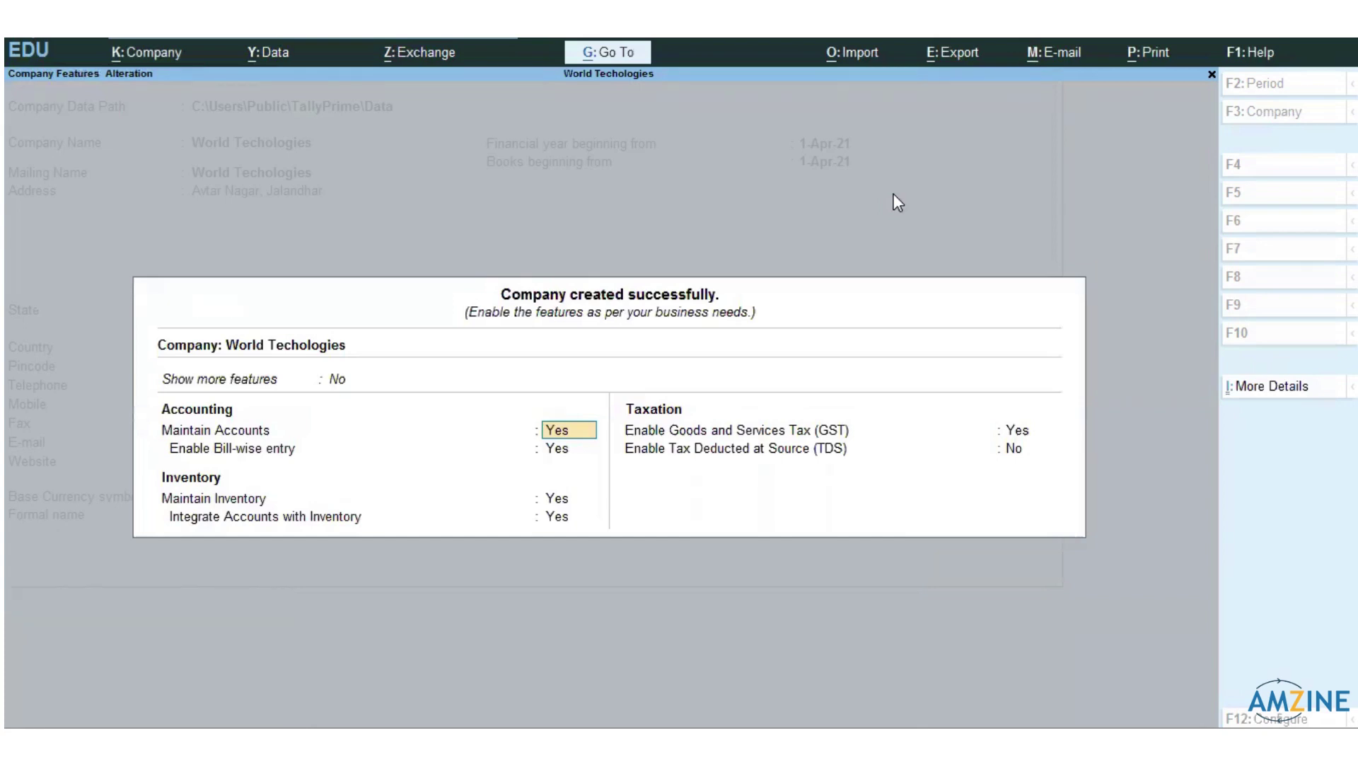
Leave Maintain Accounts, Bill-wise entry, Maintain Inventory and accounts-inventory integration at Yes
key(Return)
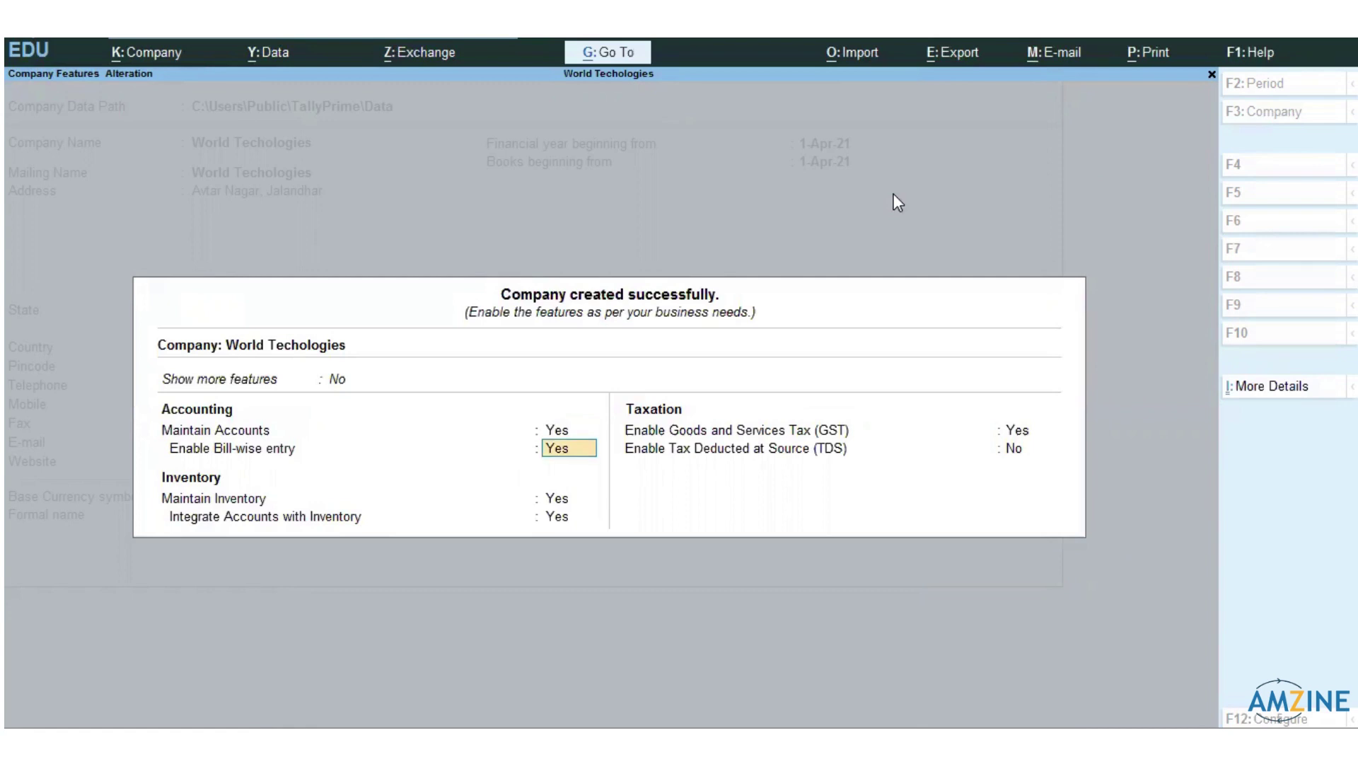
key(Return)
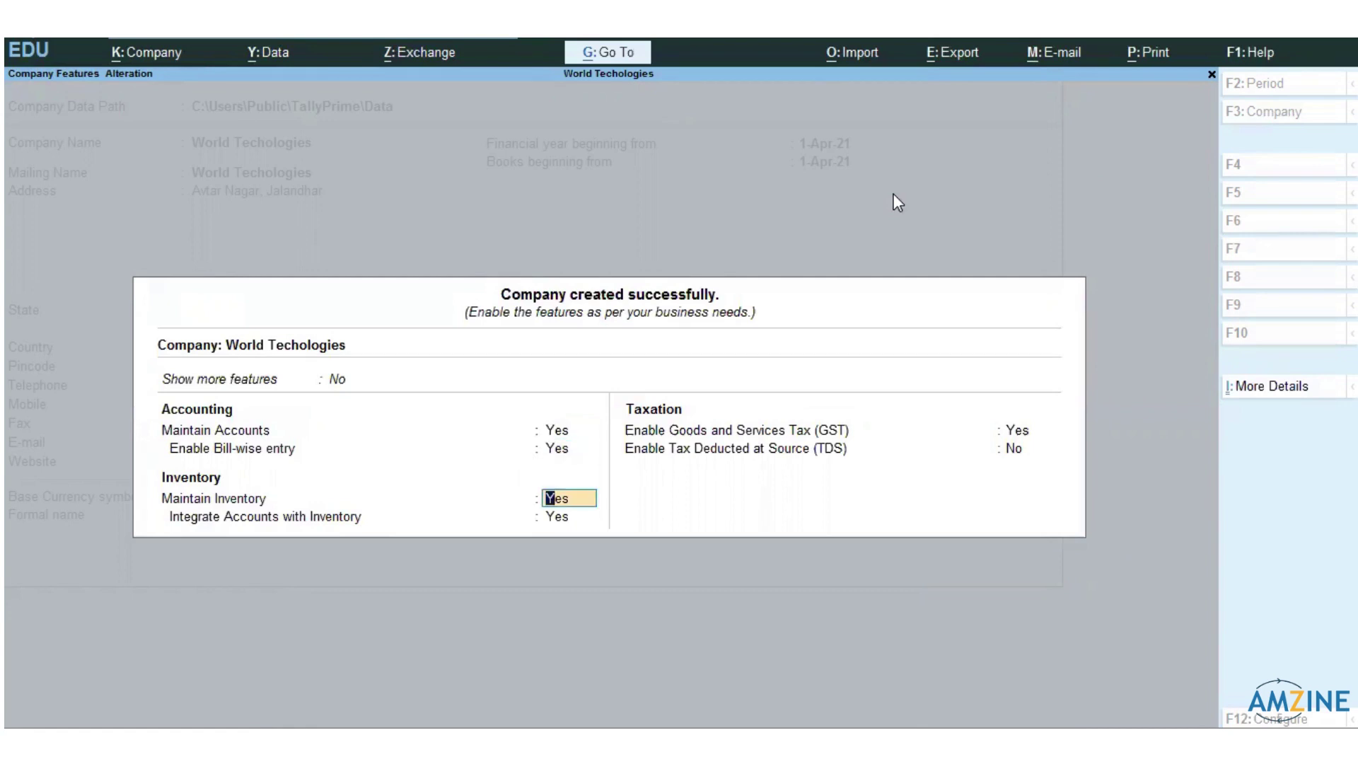
key(Return)
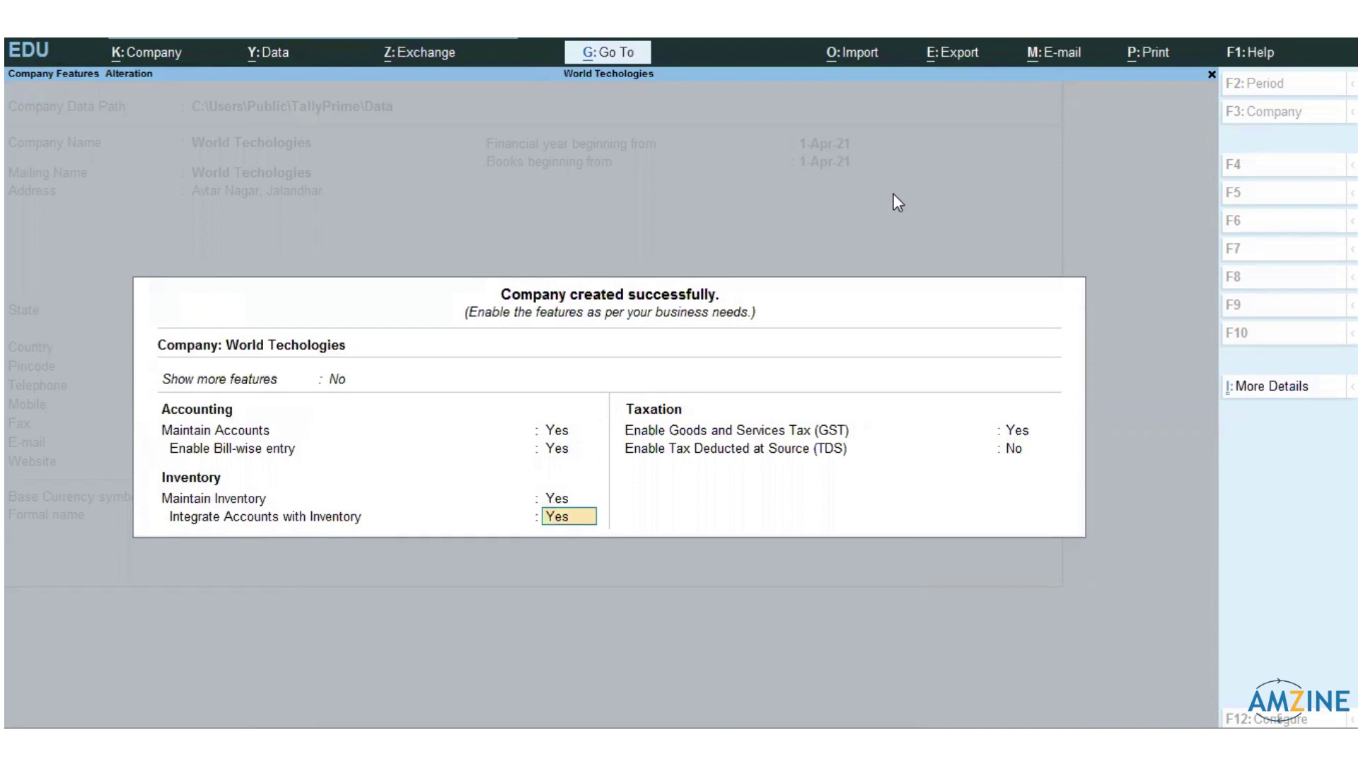
key(Return)
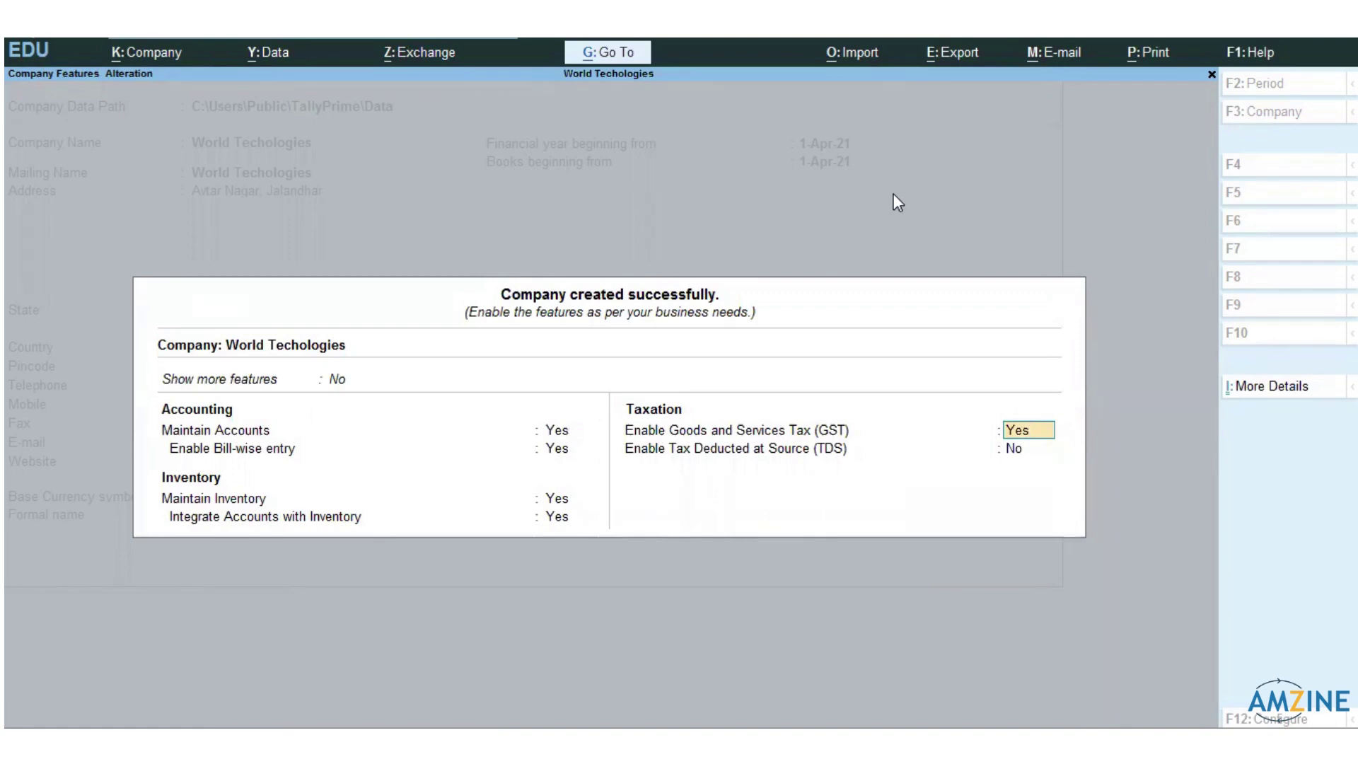
Set GST registration type to Regular, keep the applicable date and other defaults, and accept
key(Return)
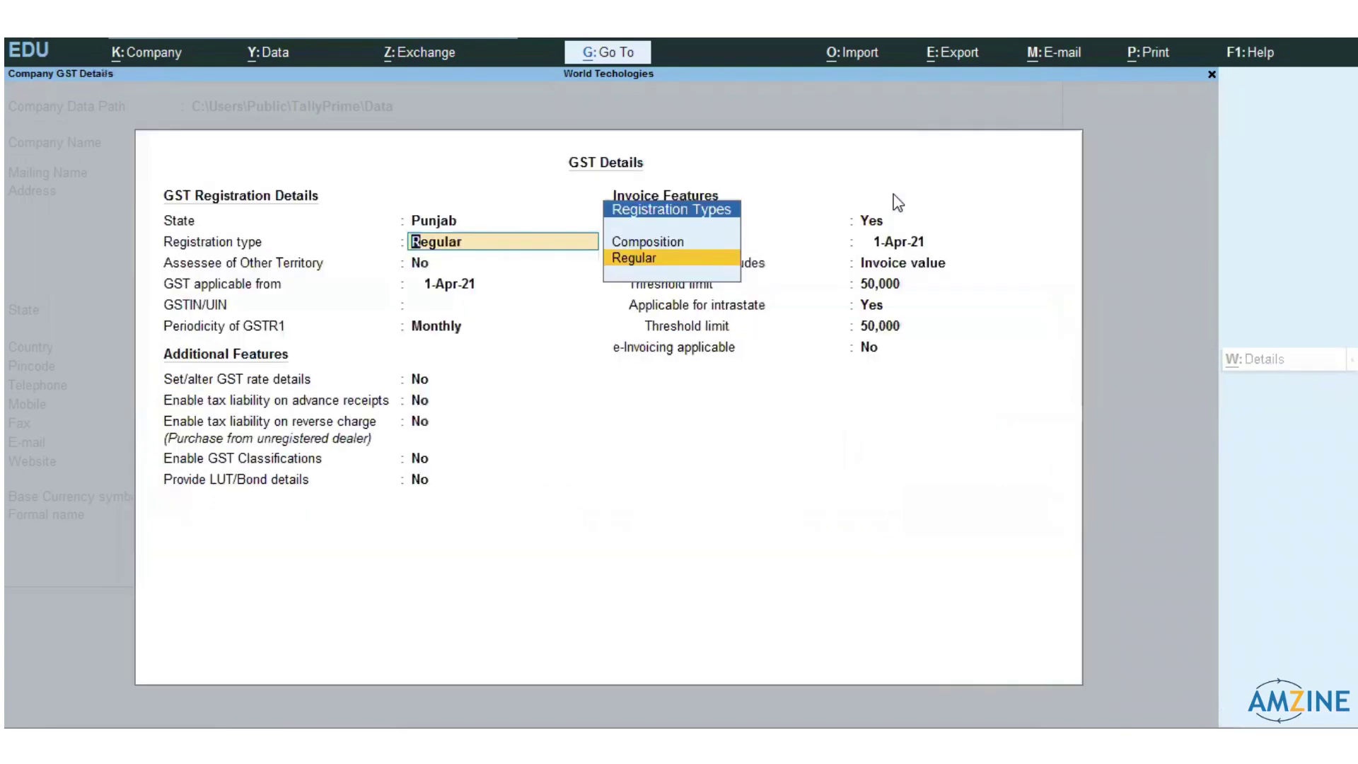
key(BackSpace)
key(Return)
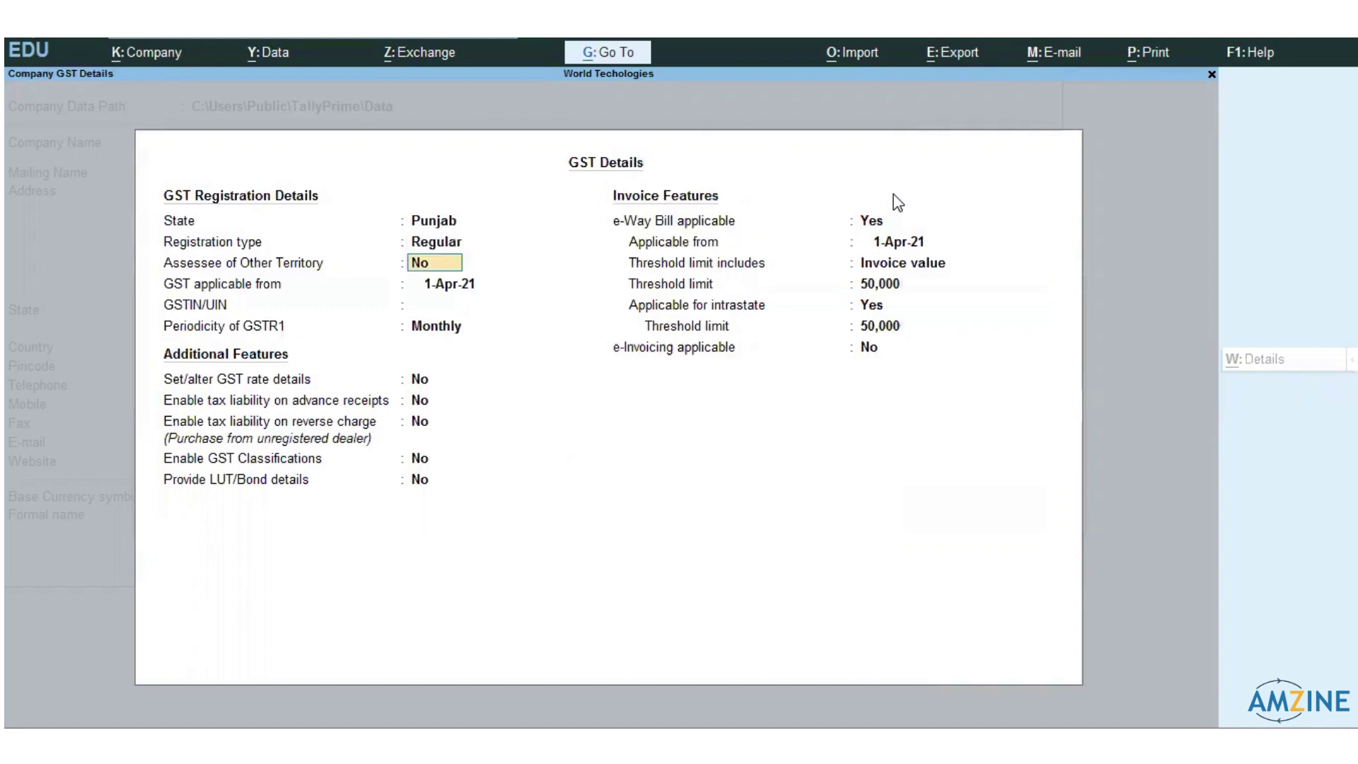
key(Return)
key(Return)
key(Return)
key(Return)
key(Return)
key(Return)
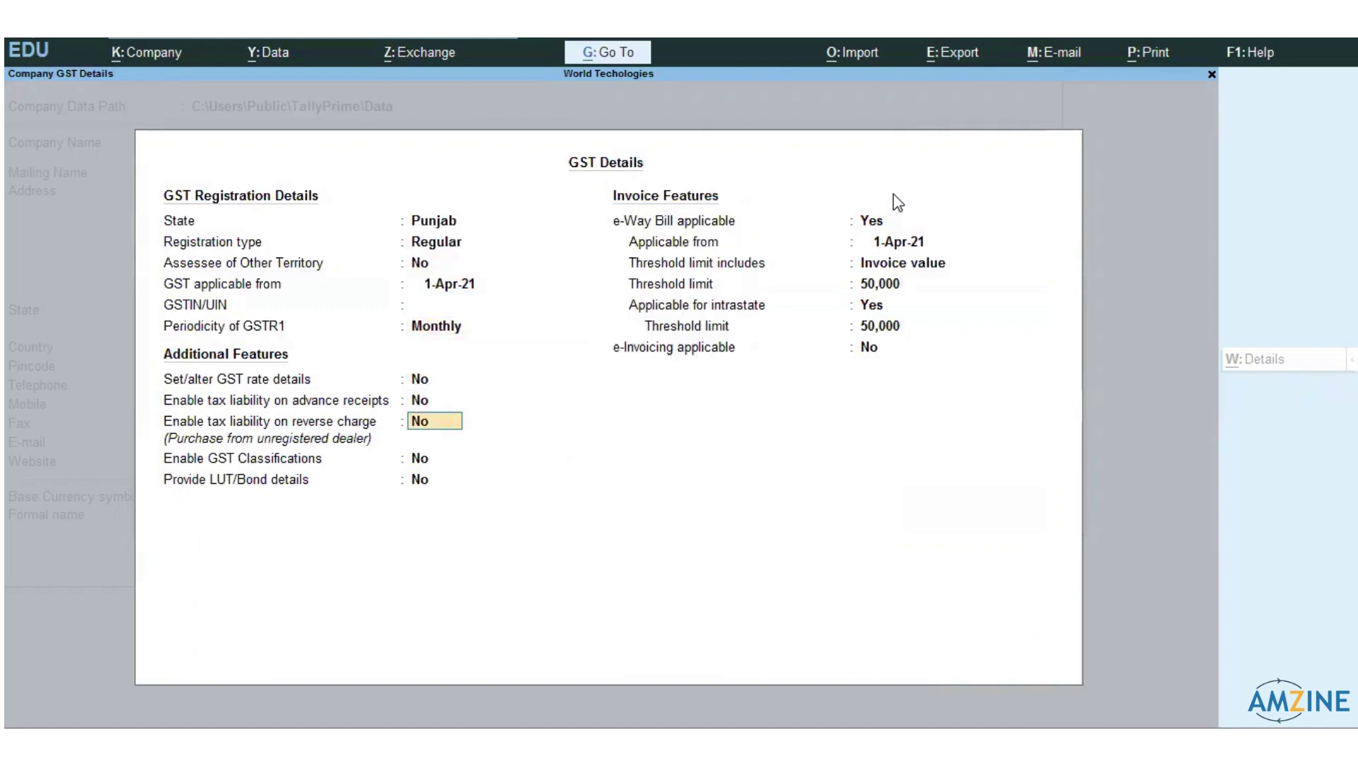
key(Return)
key(Return)
key(Return)
key(Return)
key(Return)
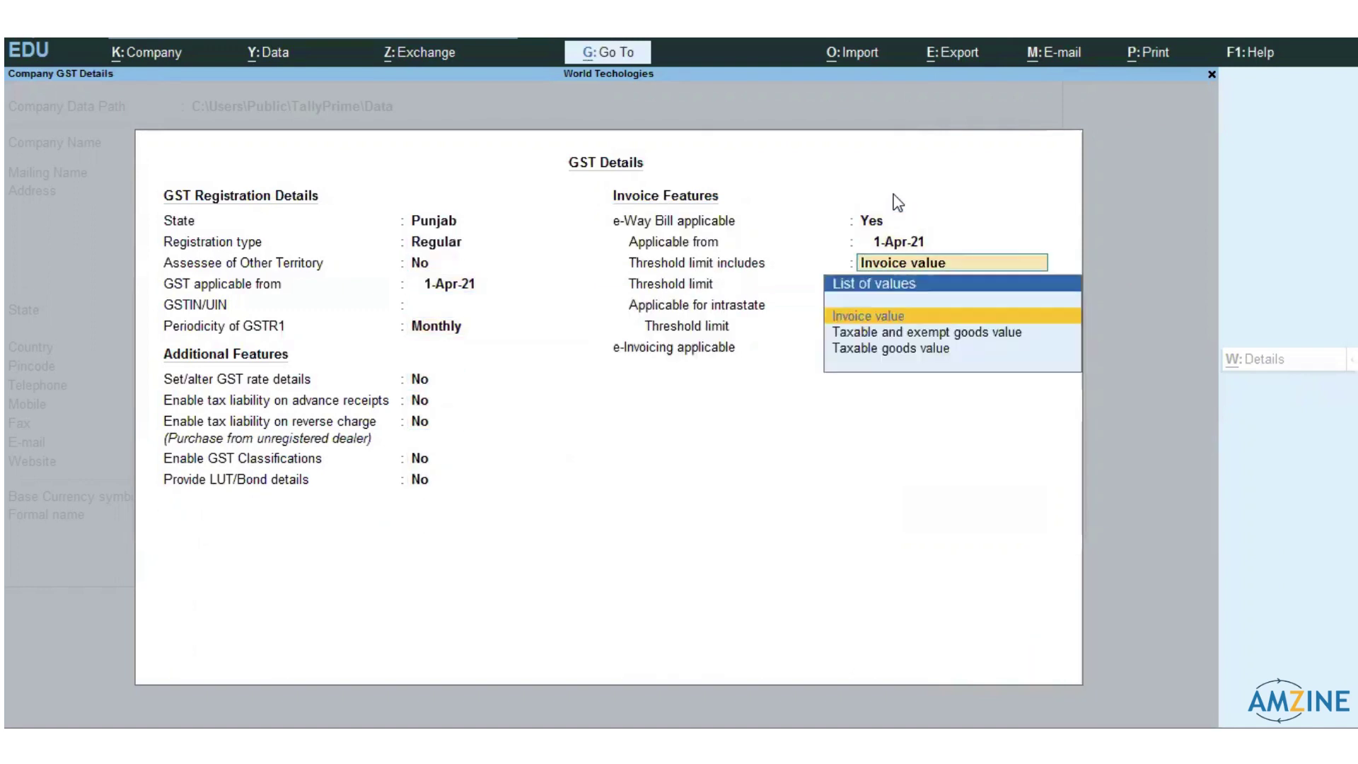
key(Return)
key(Return)
key(Return)
key(Return)
key(Return)
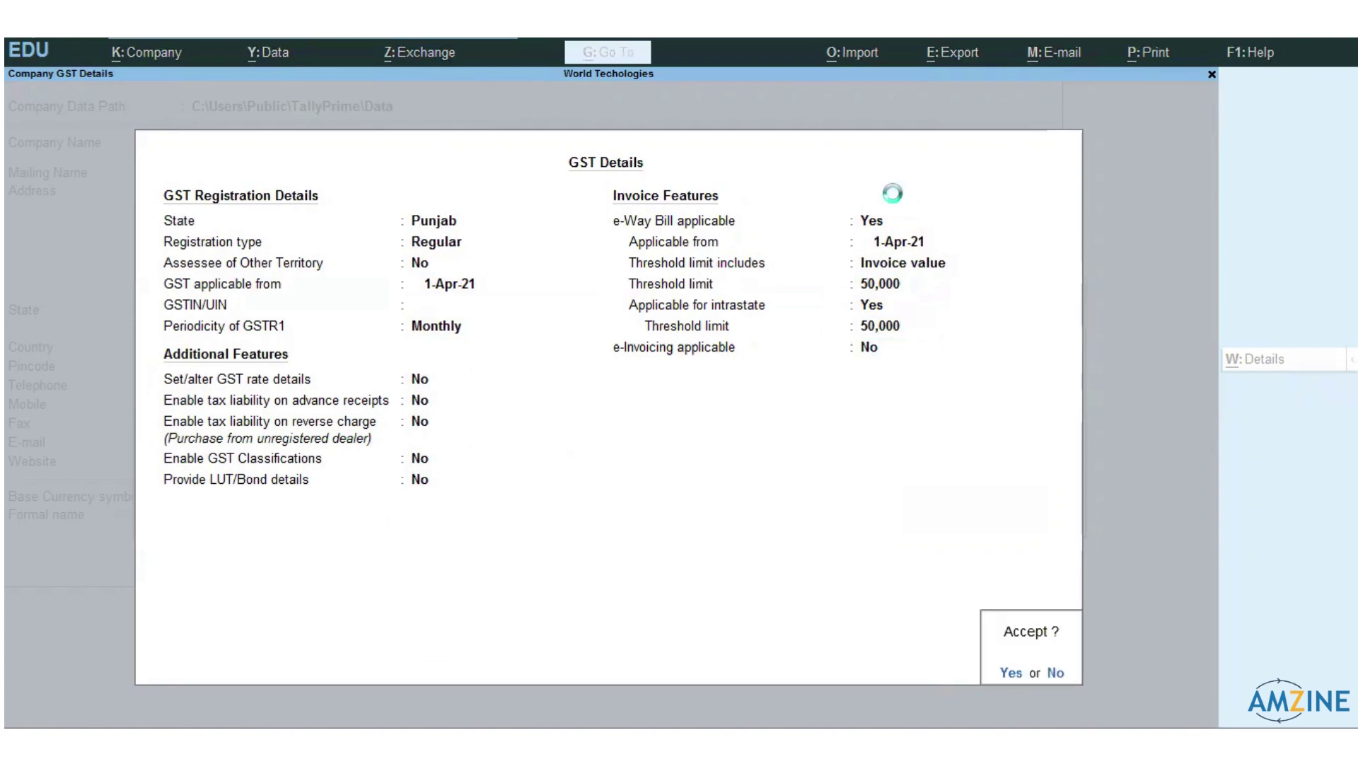
key(Return)
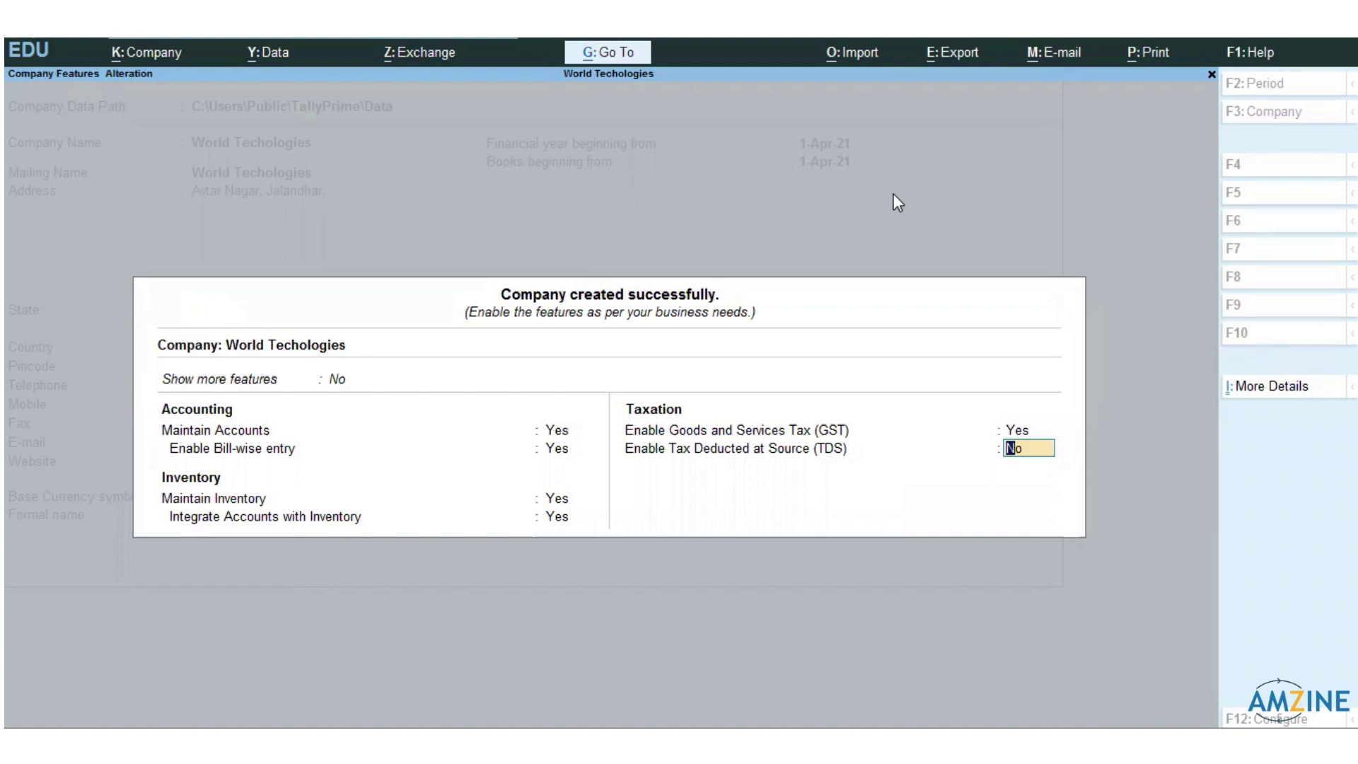
Leave TDS at No and submit the company features for saving
key(Return)
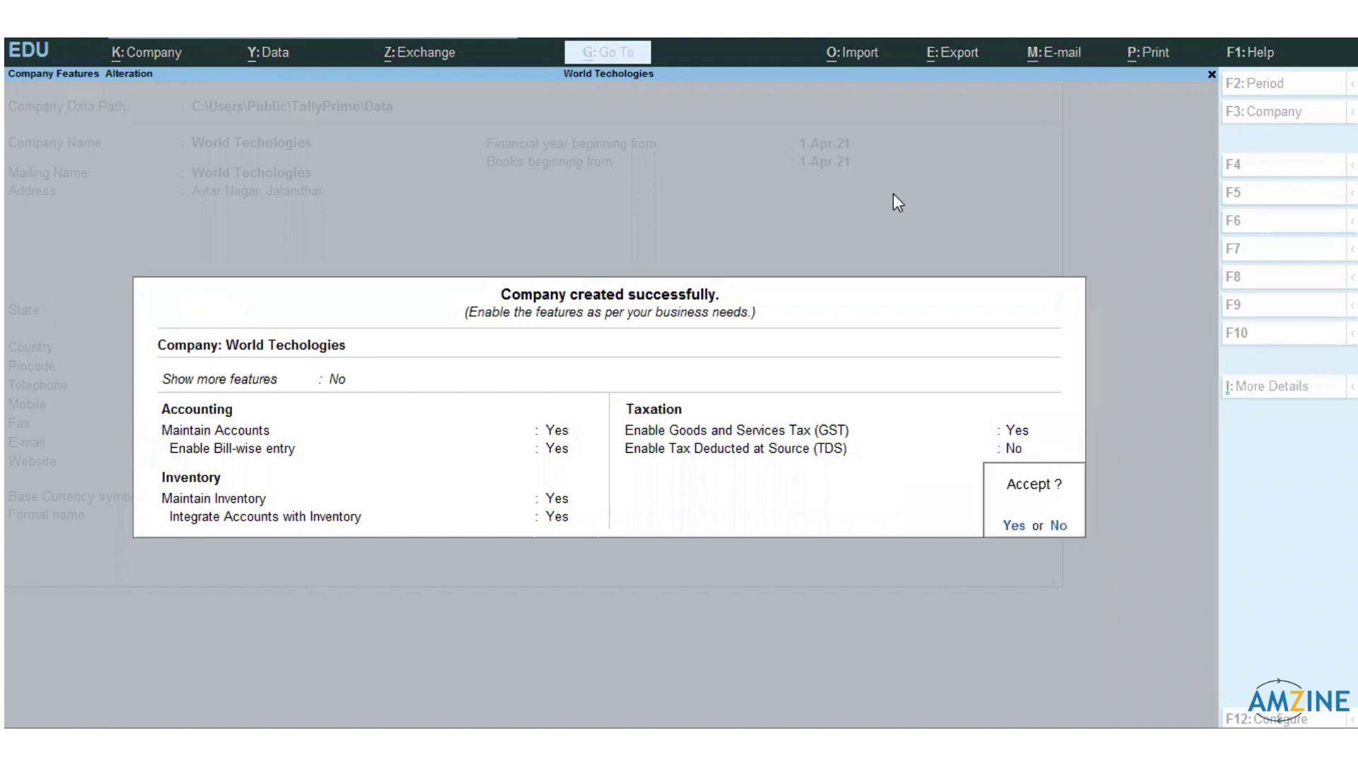